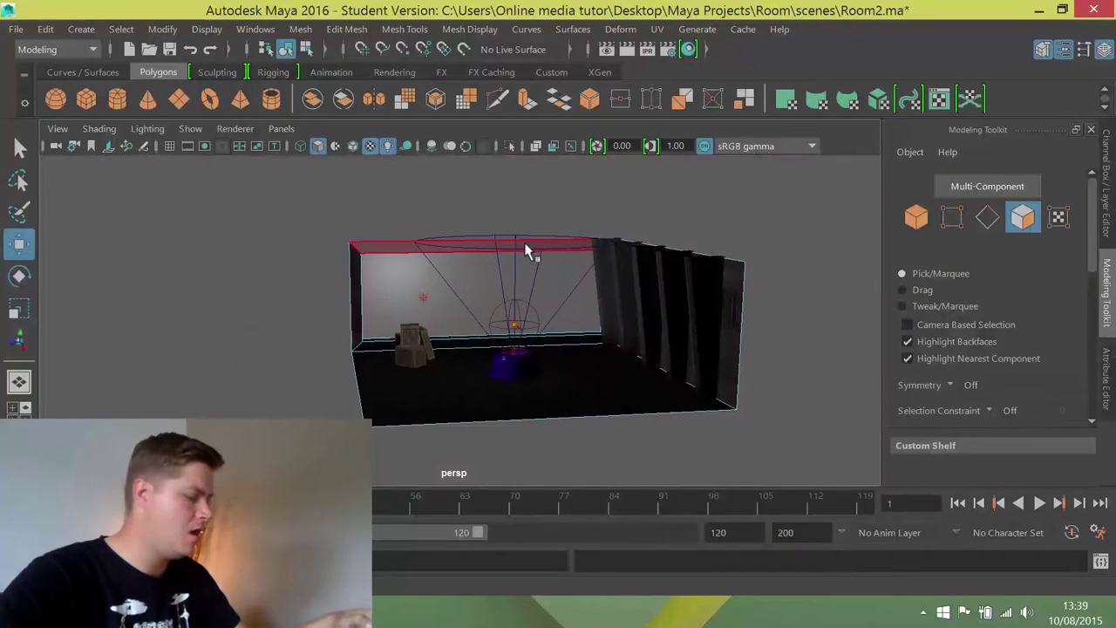
Create a polygon sphere, slide it out of the room and scale it up greatly
left_click_drag(528, 252, 498, 294, "alt")
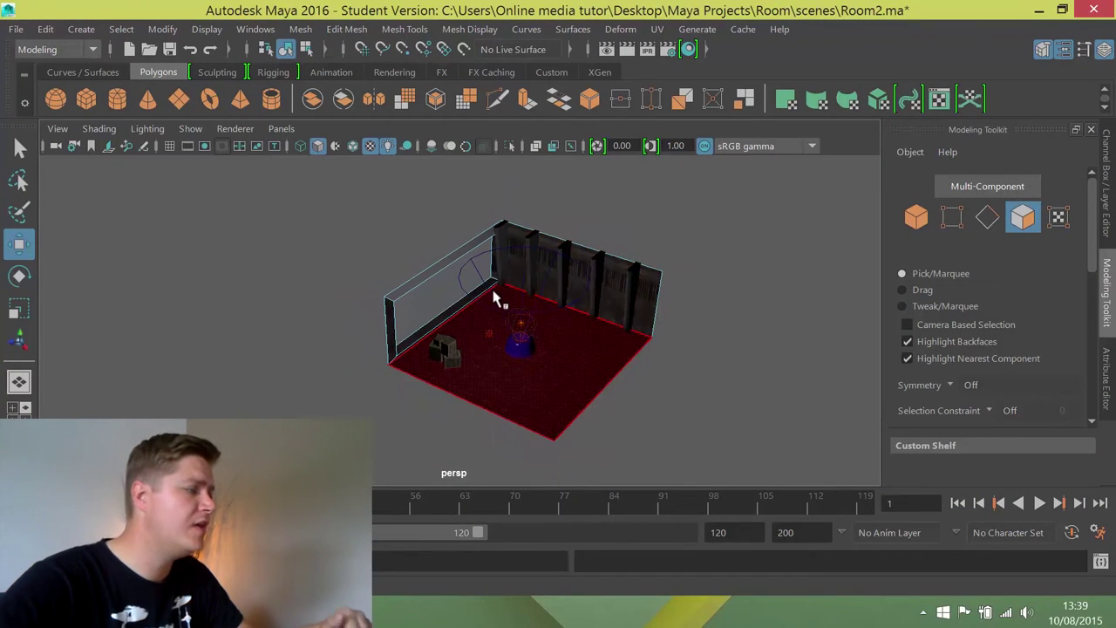
left_click(56, 100)
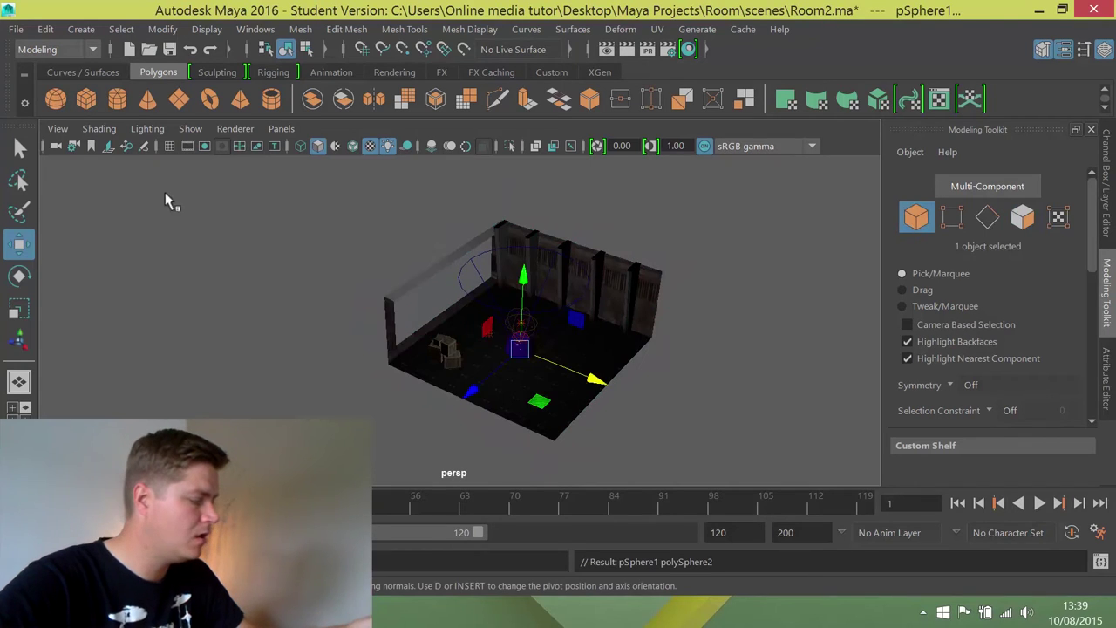
left_click_drag(592, 382, 251, 314)
key("r")
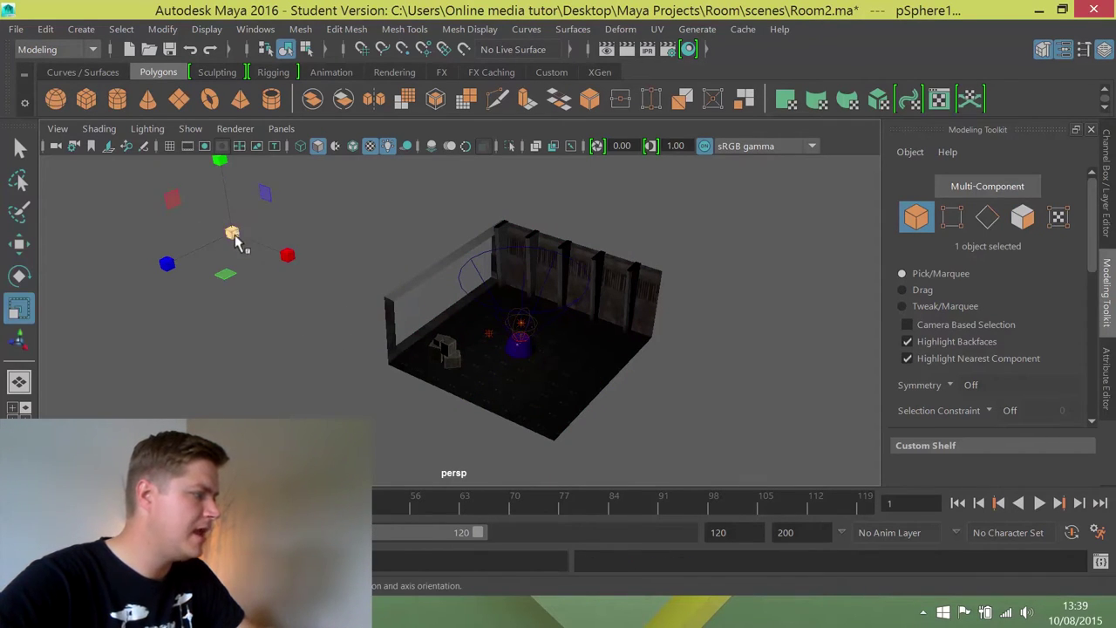
left_click_drag(233, 234, 414, 254)
key("w")
left_click_drag(283, 262, 167, 255)
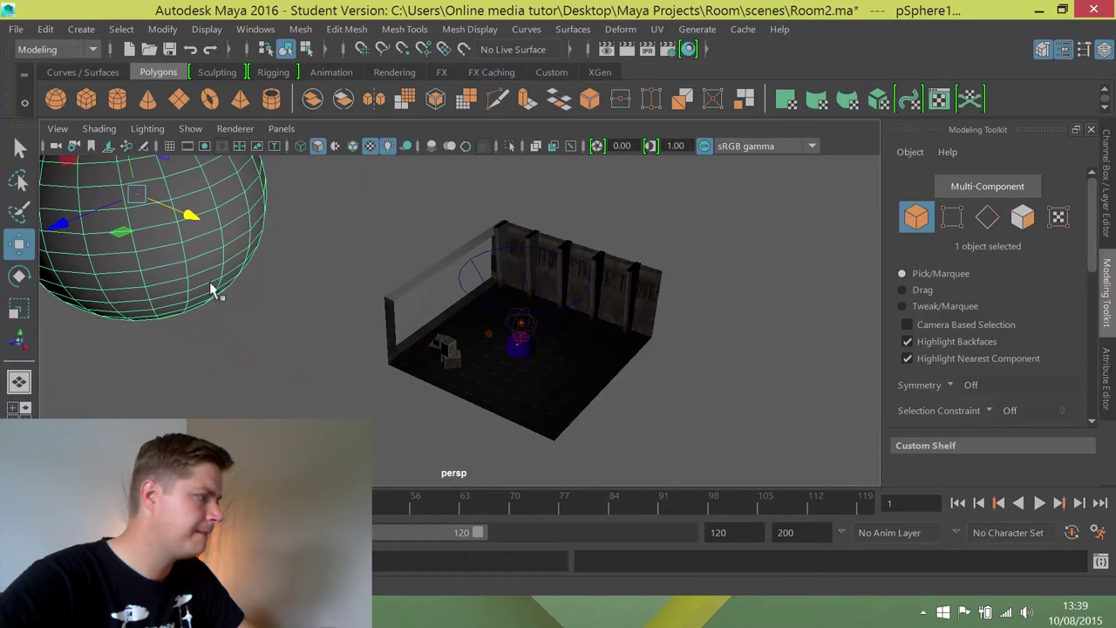
Frame and orbit around the sphere, then lower it slightly outside the window
key("f")
left_click_drag(353, 357, 406, 294, "alt")
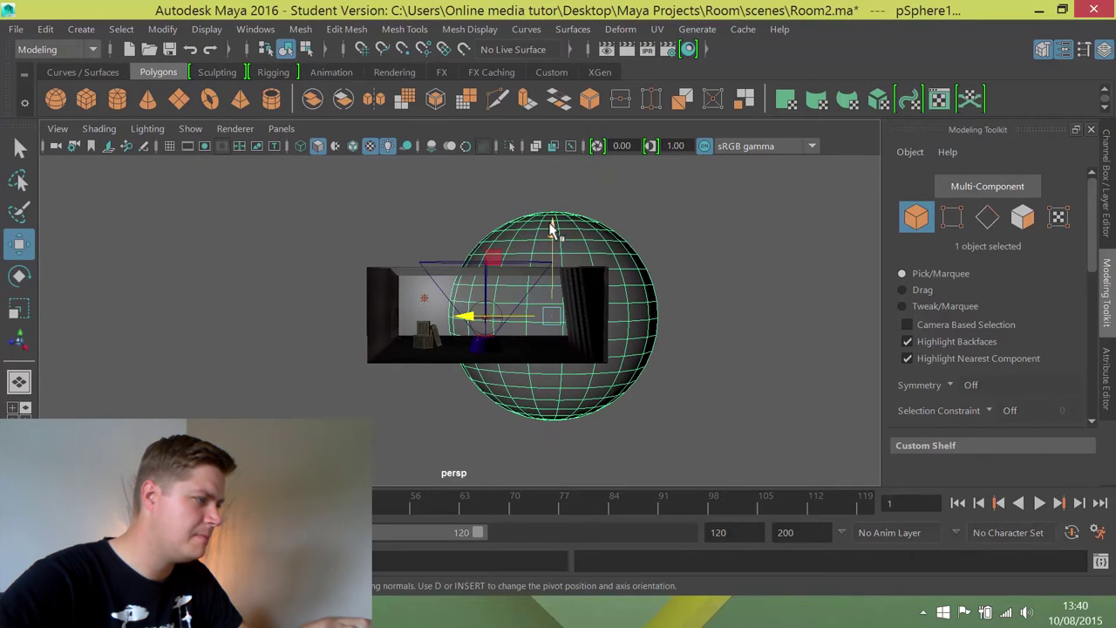
left_click_drag(552, 229, 552, 253)
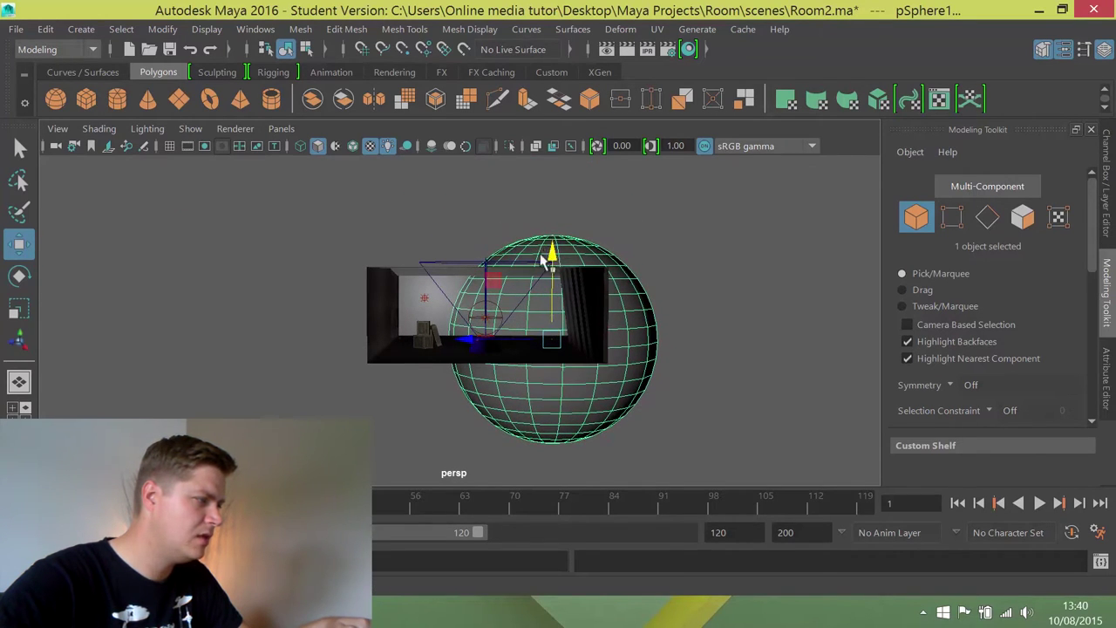
scroll(521, 304, "up", 8)
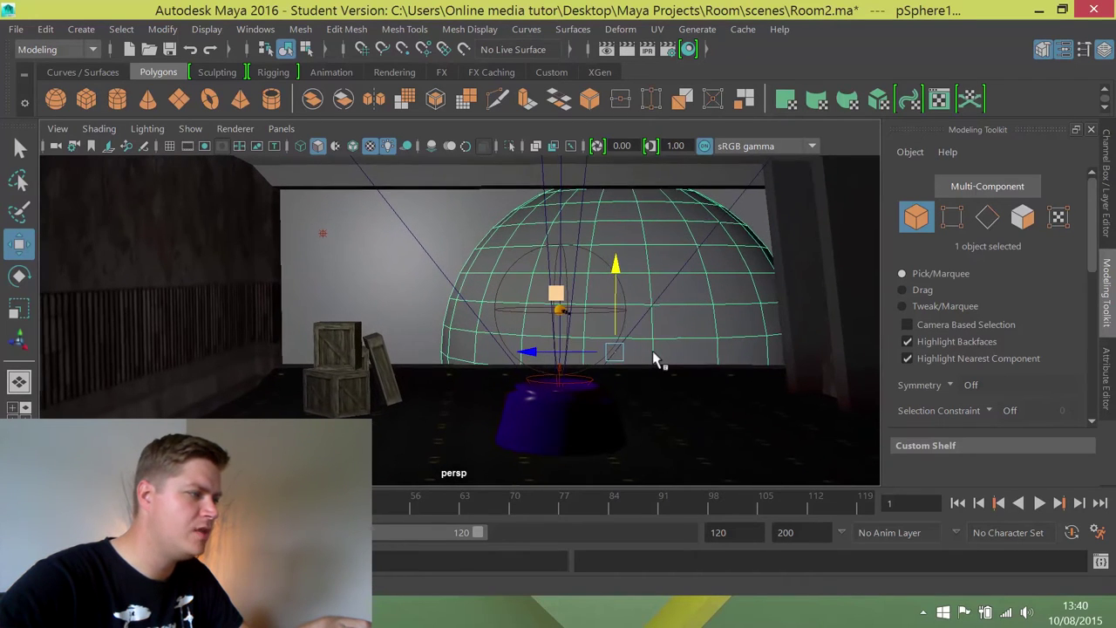
scroll(655, 358, "up", 1)
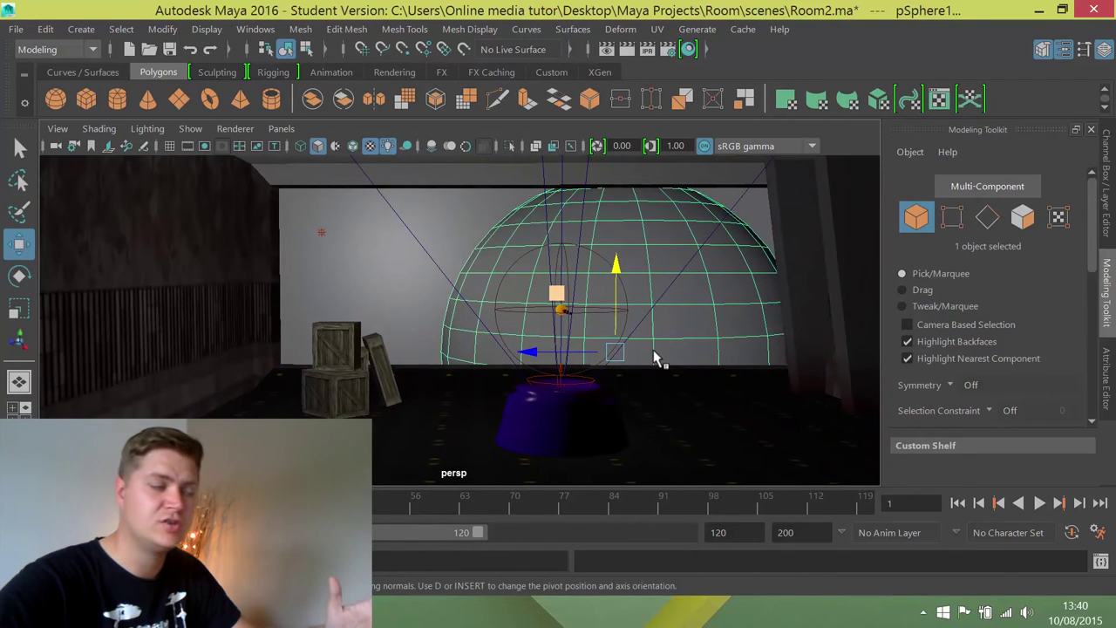
scroll(561, 343, "down", 3)
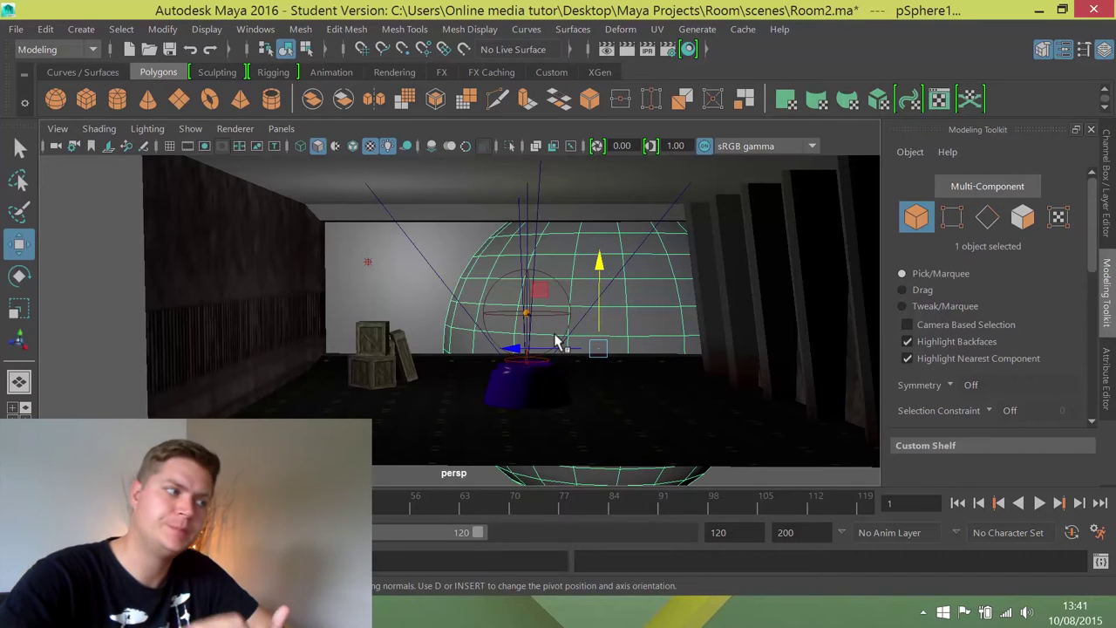
Rename pSphere1 to bigPlanet in the Channel Box
left_click(1106, 174)
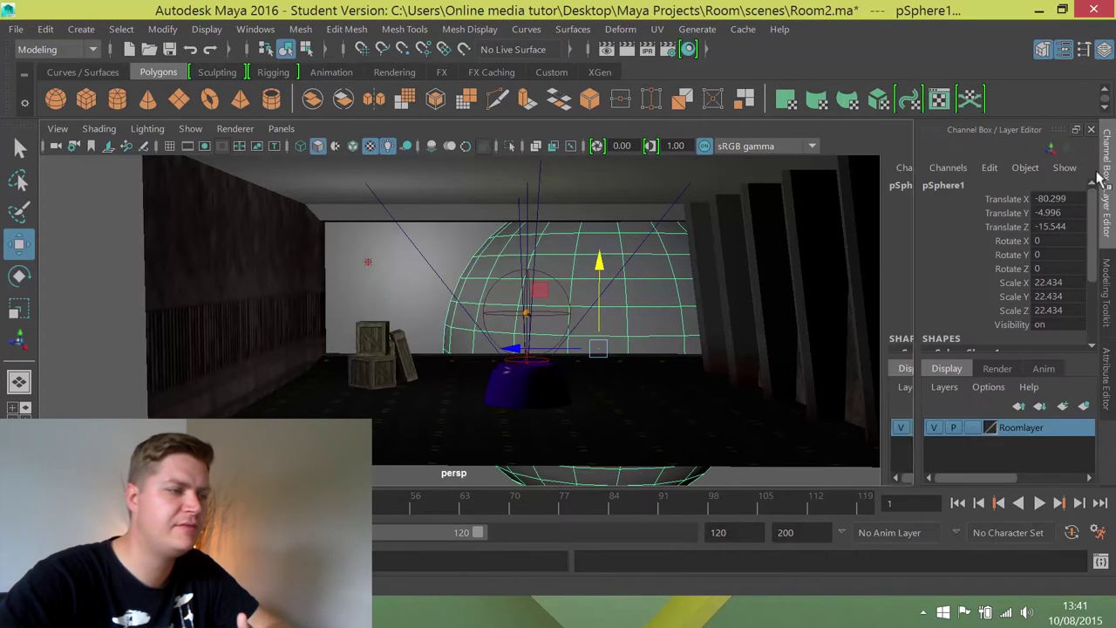
double_click(951, 185)
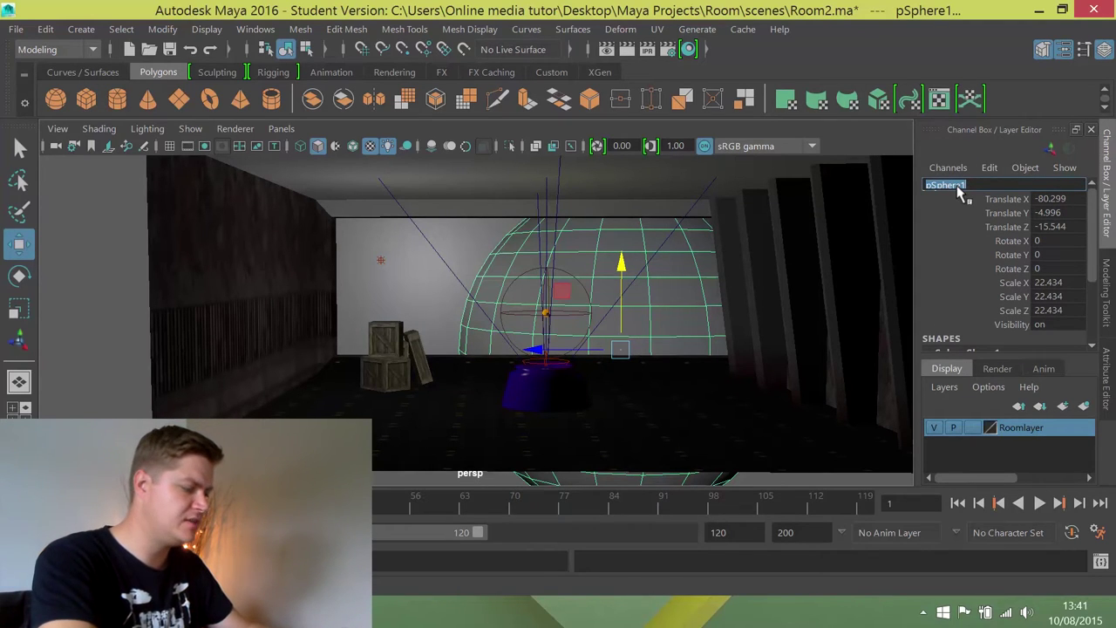
type("bigPlanet")
key("Return")
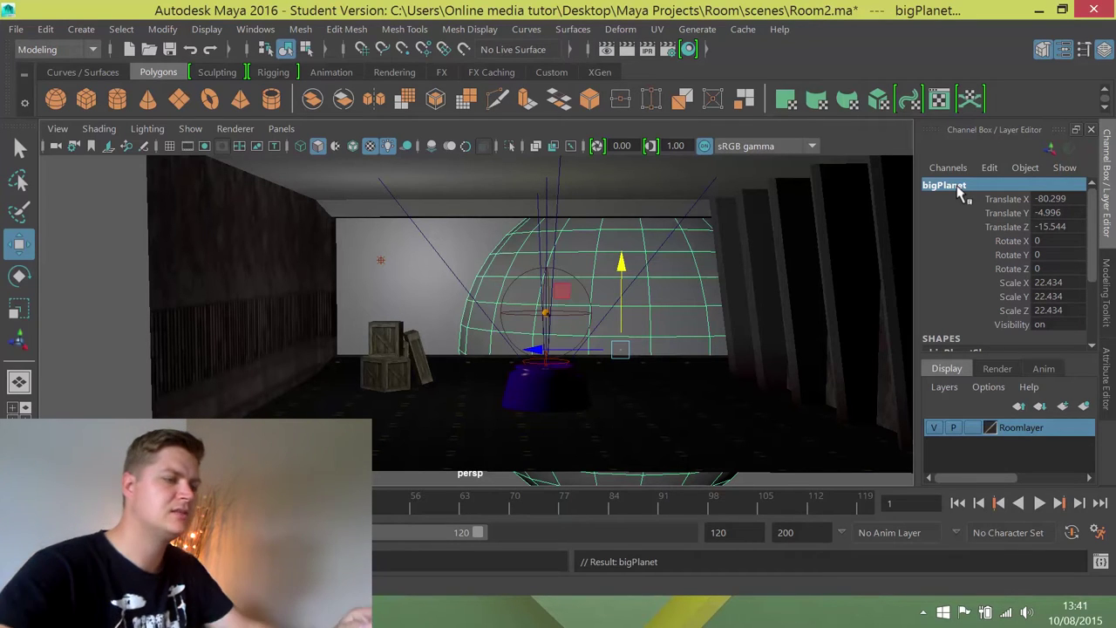
In Hypershade, duplicate earthM with its shading network and name the copy bigPlanetM
left_click(688, 50)
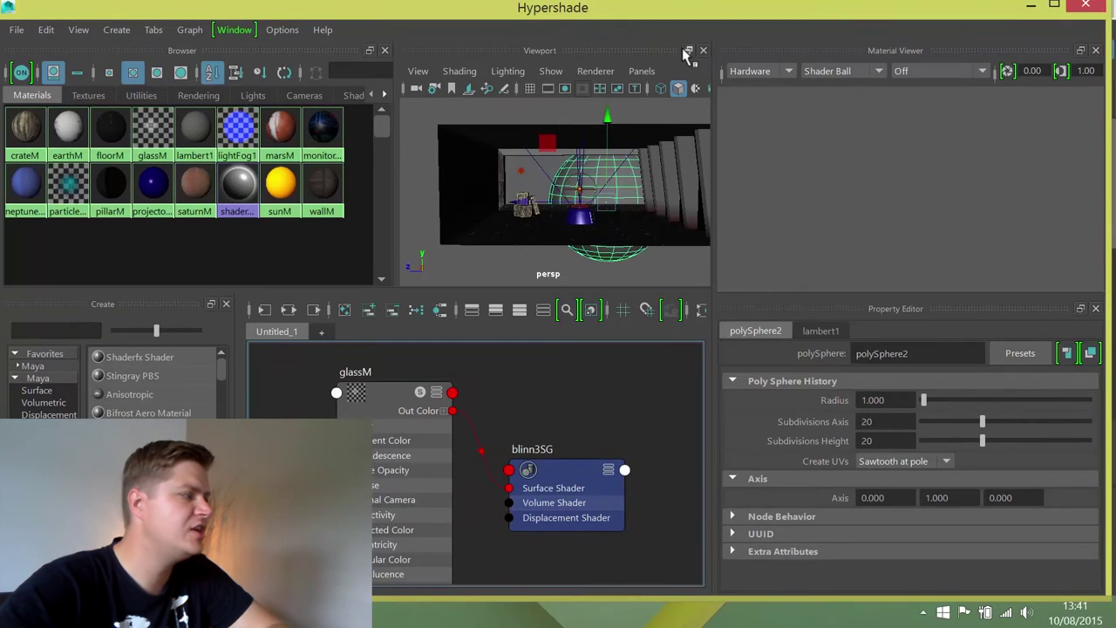
left_click(67, 131)
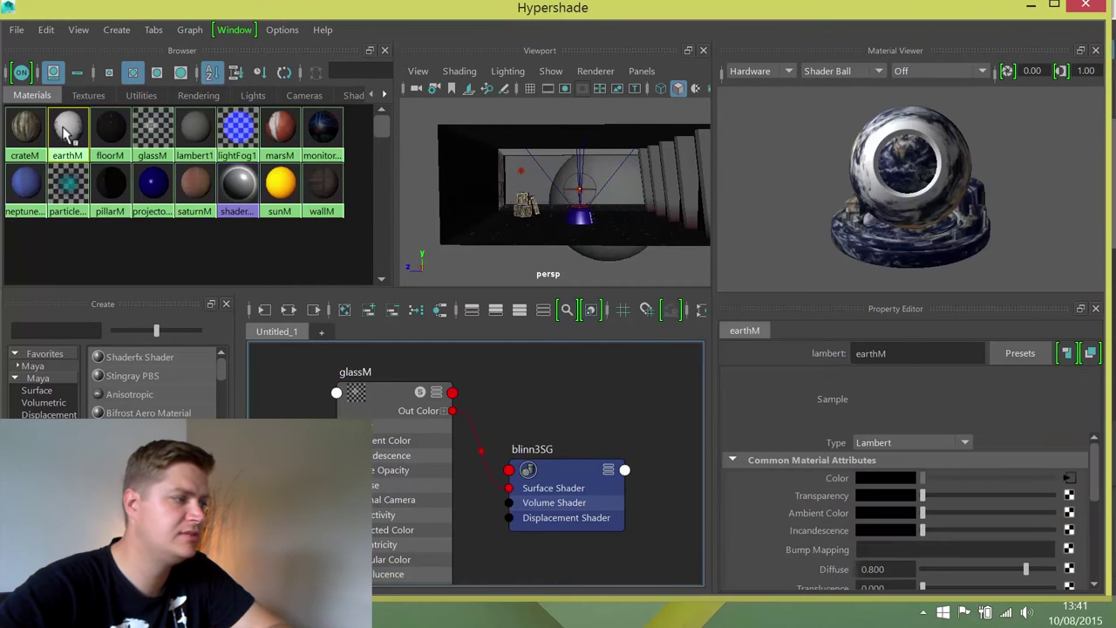
left_click(47, 31)
mouse_move(119, 213)
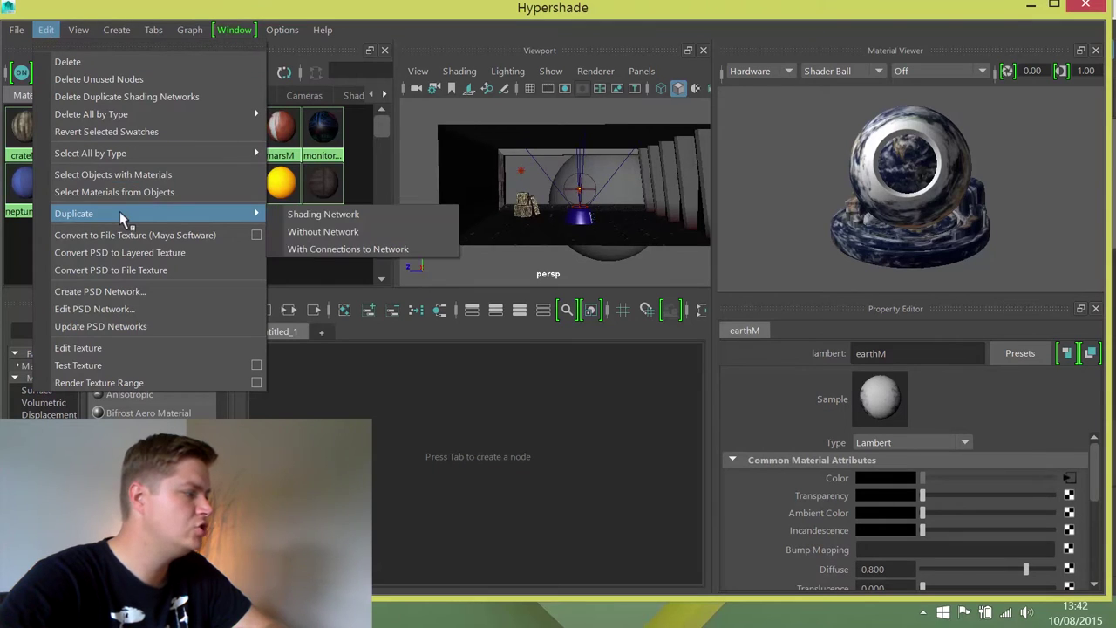
left_click(347, 214)
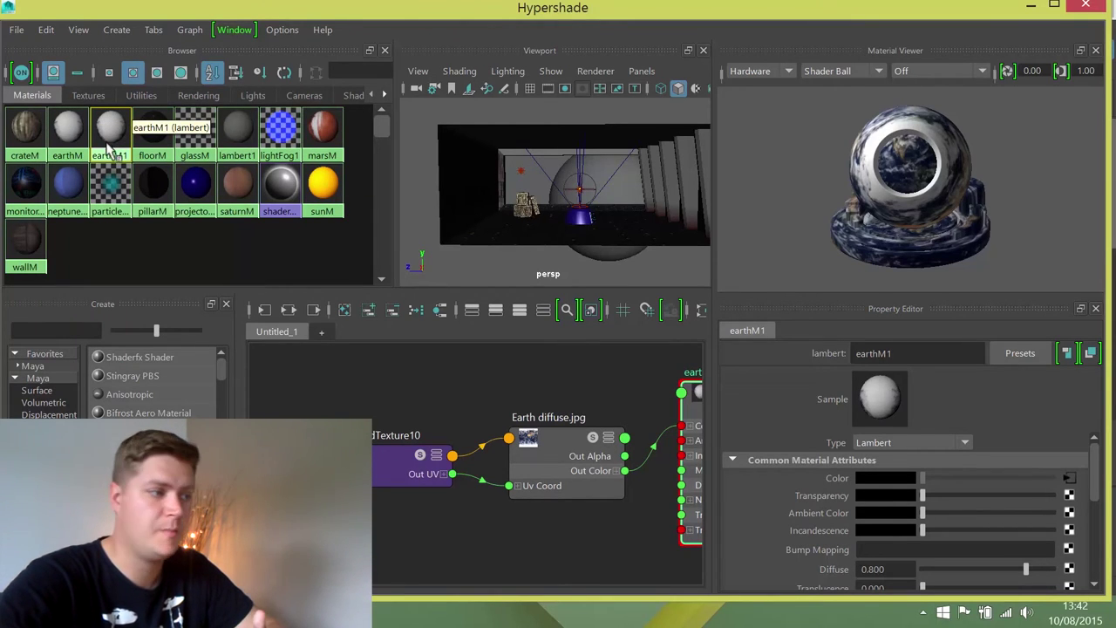
double_click(898, 353)
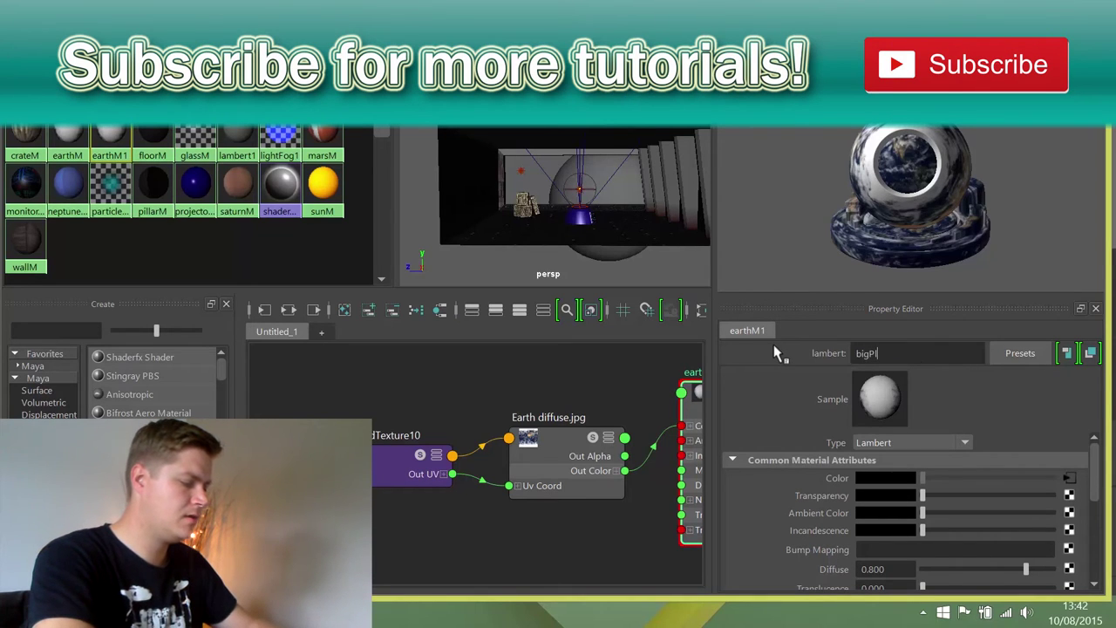
key("Return")
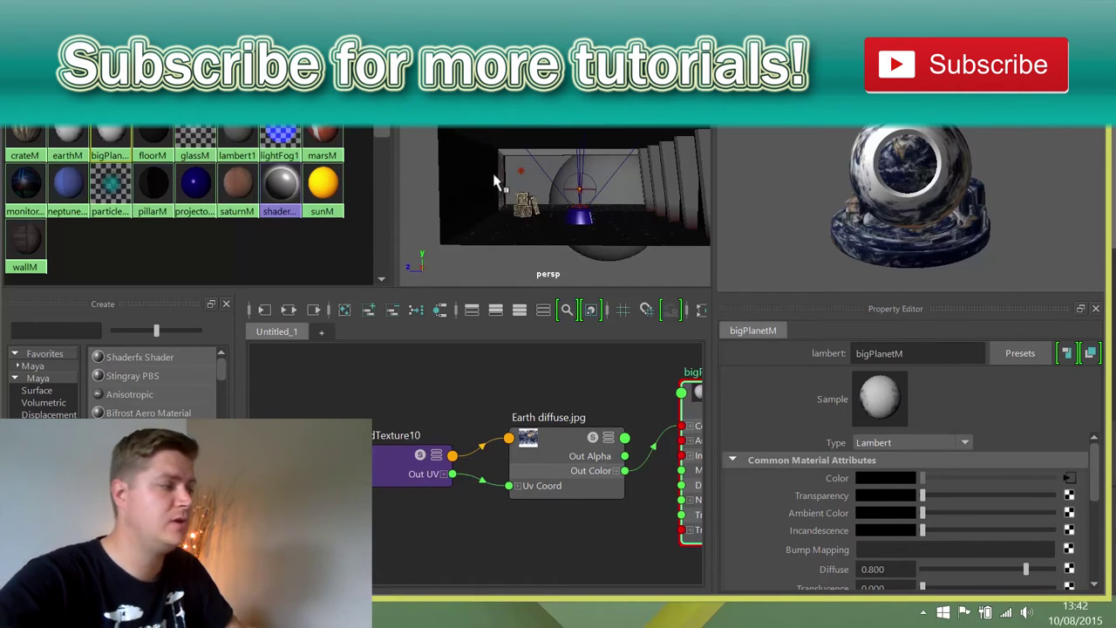
Assign the Earth material bigPlanetM to the large sphere and check it behind the crates
left_click_drag(493, 182, 546, 194, "alt")
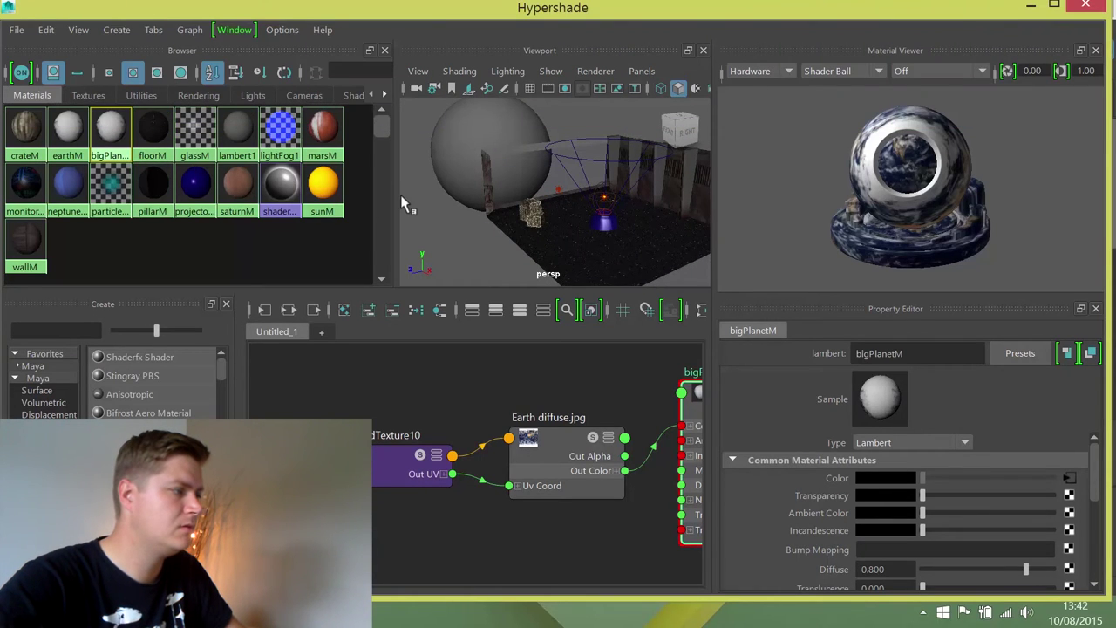
left_click(458, 145)
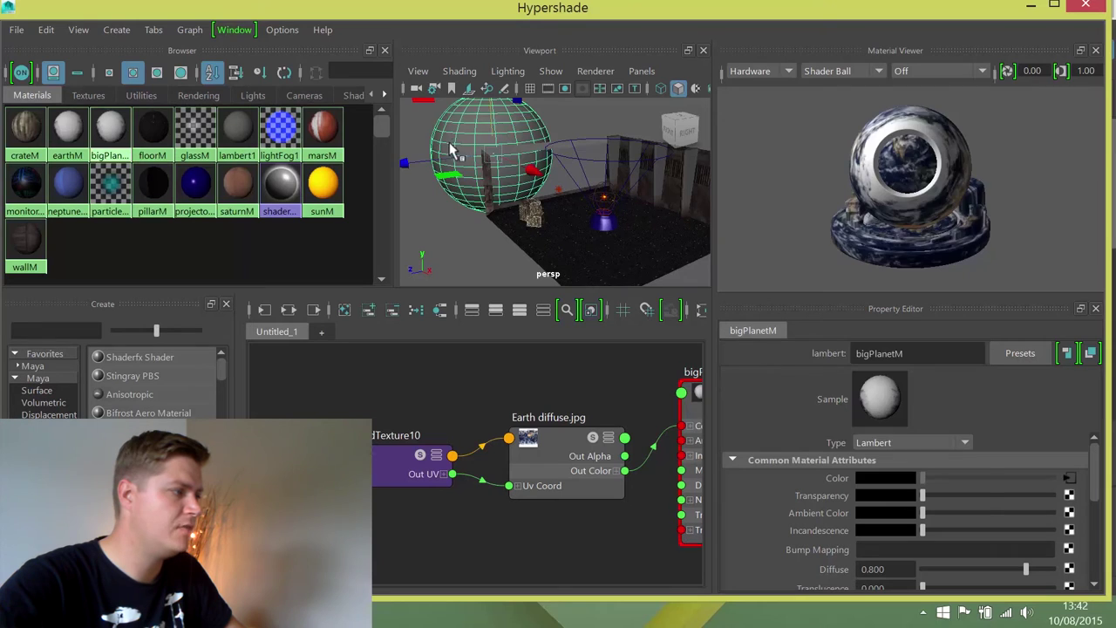
left_click(453, 247)
left_click_drag(562, 224, 630, 237, "alt")
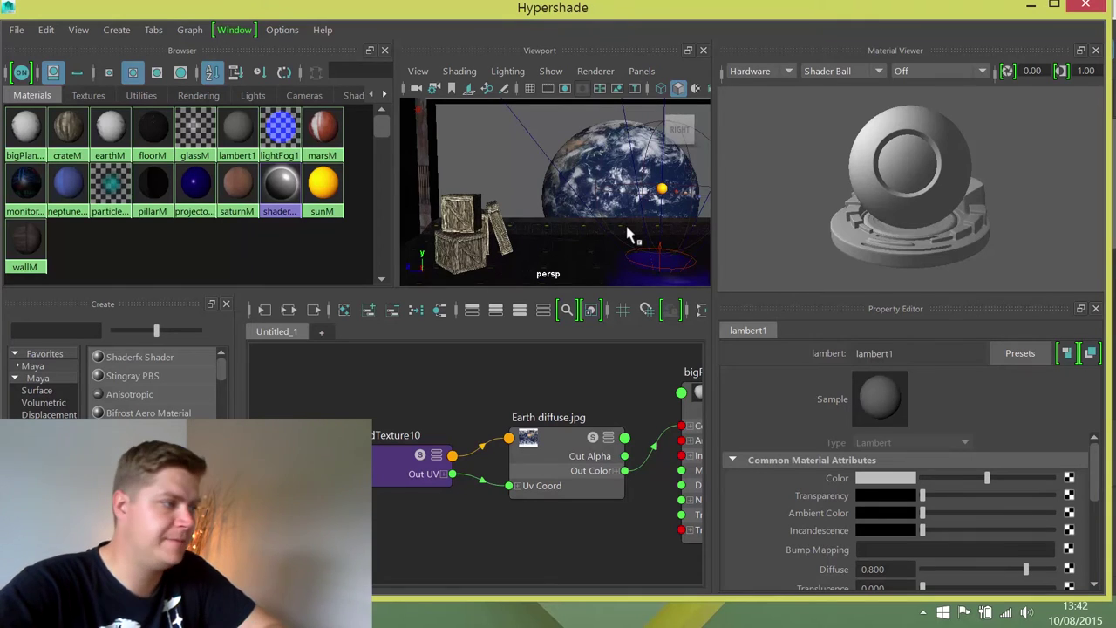
left_click(1030, 6)
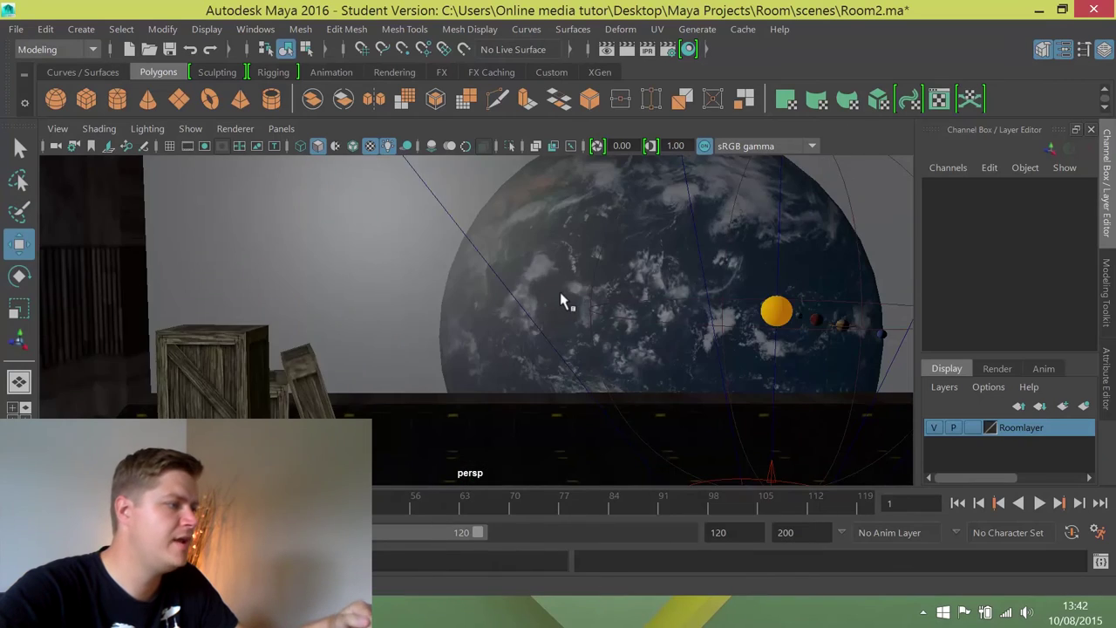
scroll(576, 300, "down", 5)
scroll(388, 317, "down", 5)
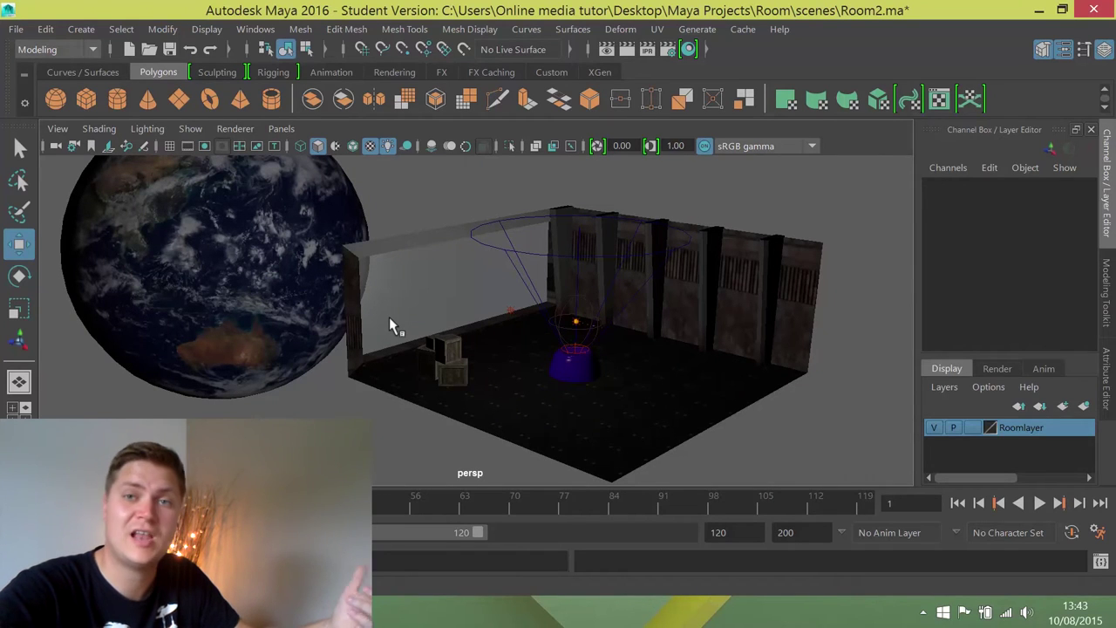
left_click_drag(431, 335, 389, 325, "alt")
right_click_drag(389, 326, 511, 353, "alt")
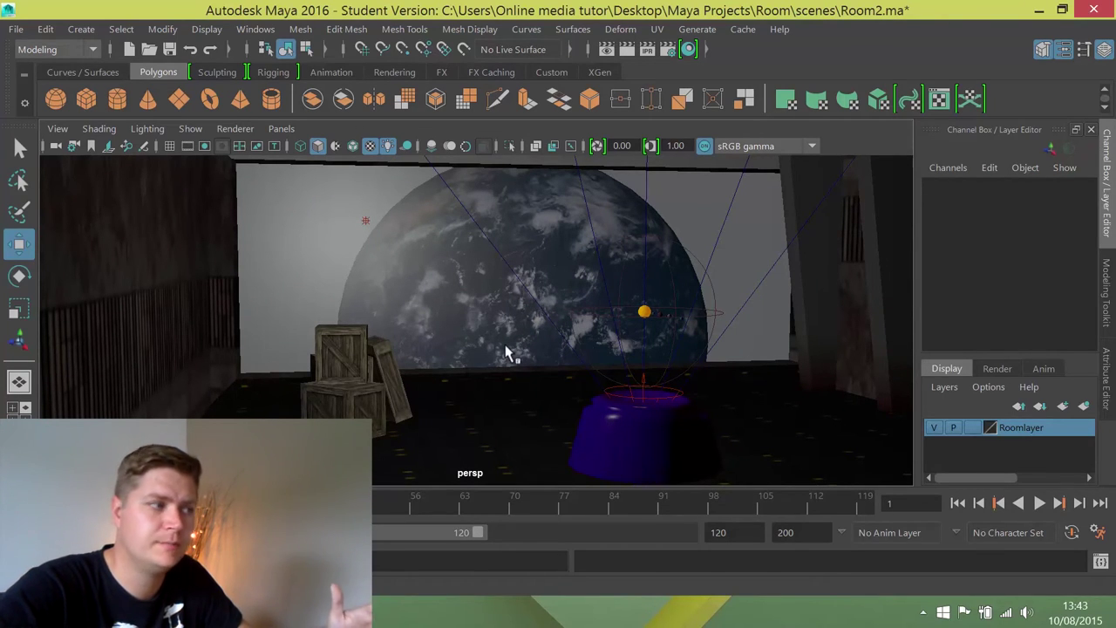
right_click_drag(511, 349, 299, 317, "alt")
left_click_drag(299, 317, 357, 327, "alt")
right_click_drag(357, 327, 195, 344, "alt")
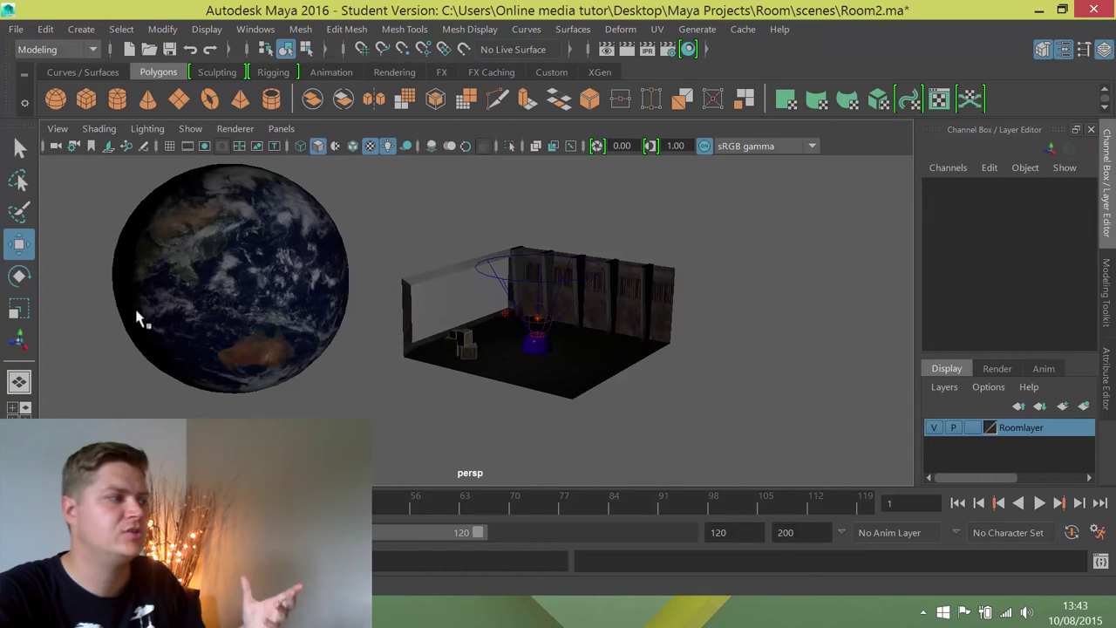
Create a new spot light
left_click(81, 29)
mouse_move(134, 131)
left_click(323, 193)
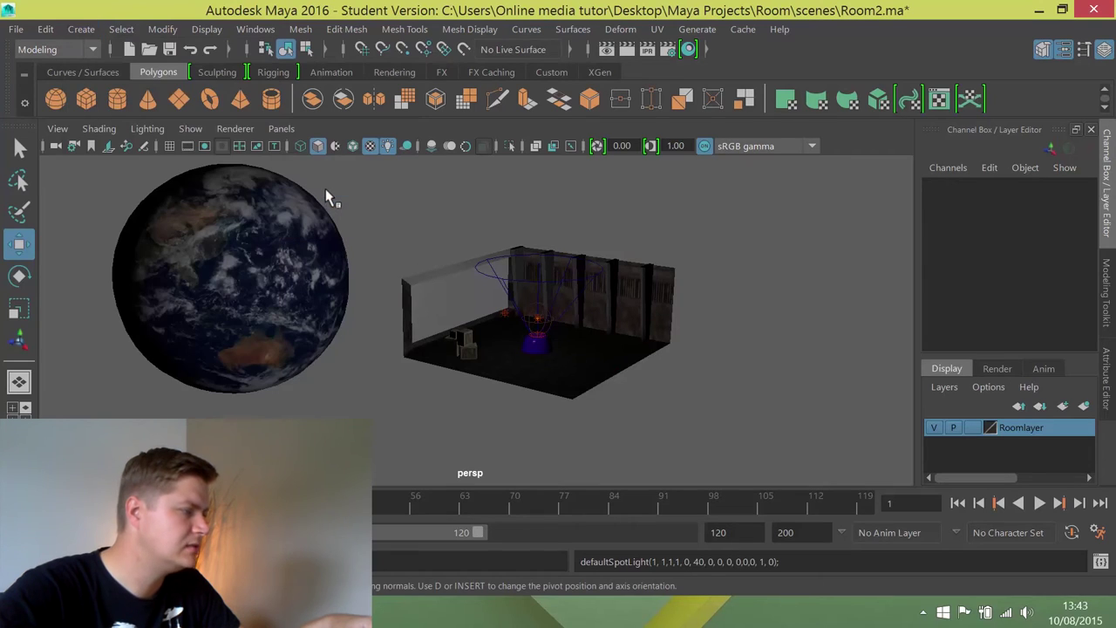
Place the spot light beside the Earth sphere at -69.389, 0, 31.137 and aim it at the globe
left_click(550, 329)
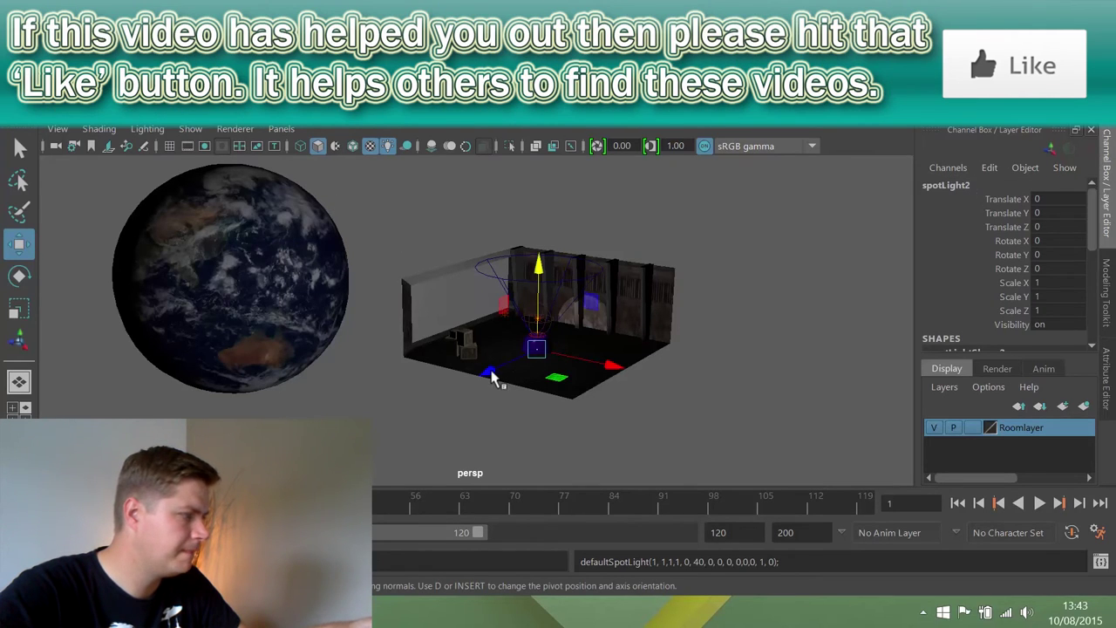
key("t")
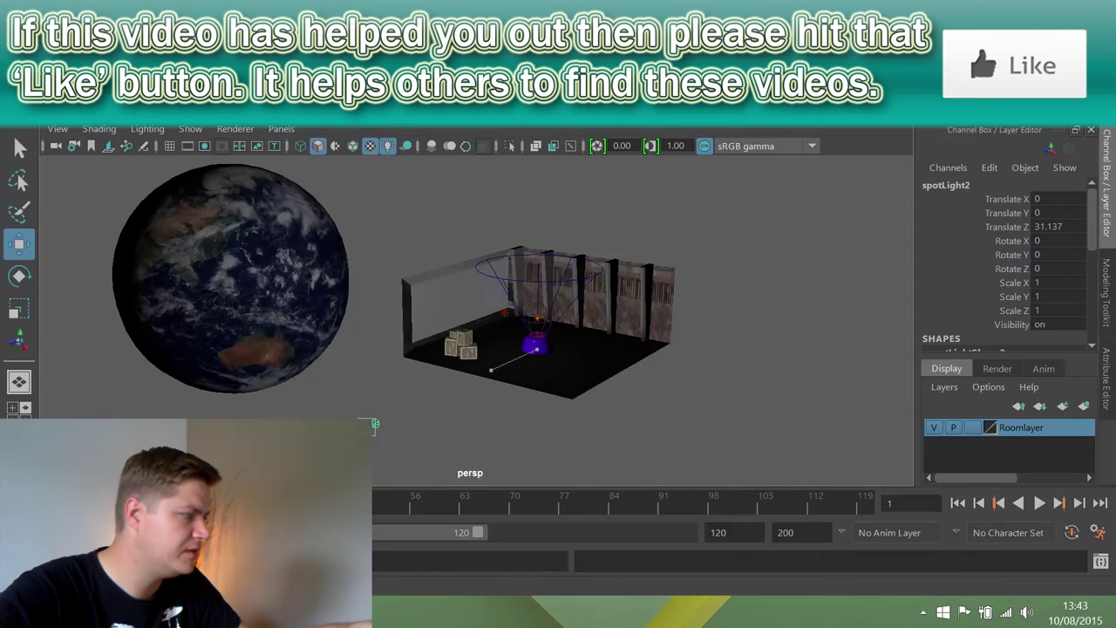
left_click_drag(420, 401, 54, 325)
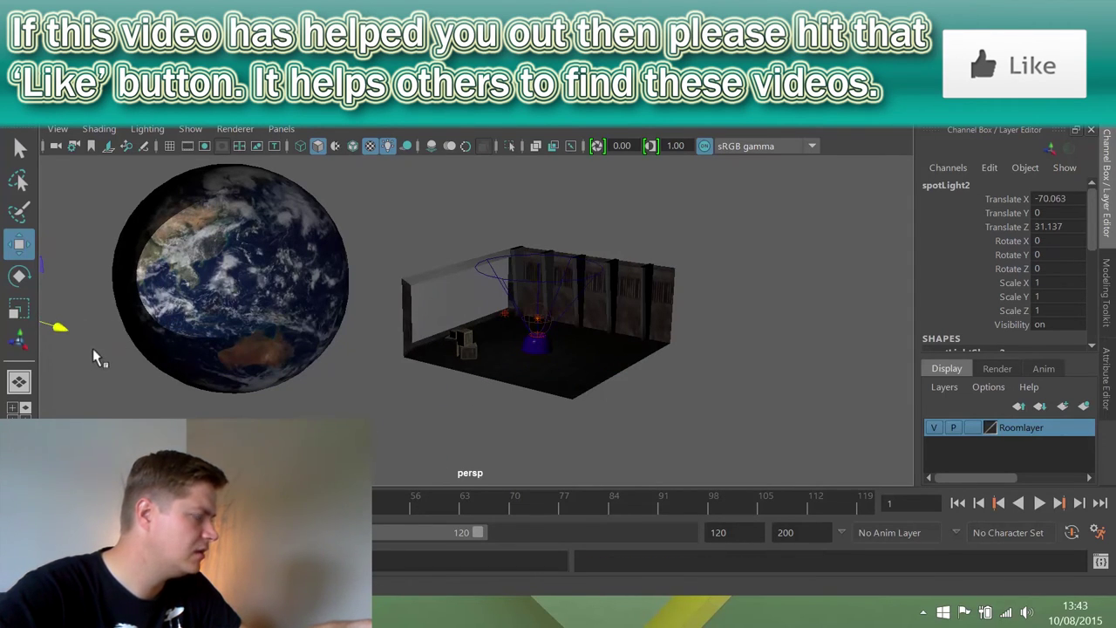
key("w")
middle_click_drag(99, 348, 232, 341, "alt")
left_click_drag(232, 341, 236, 345)
key("e")
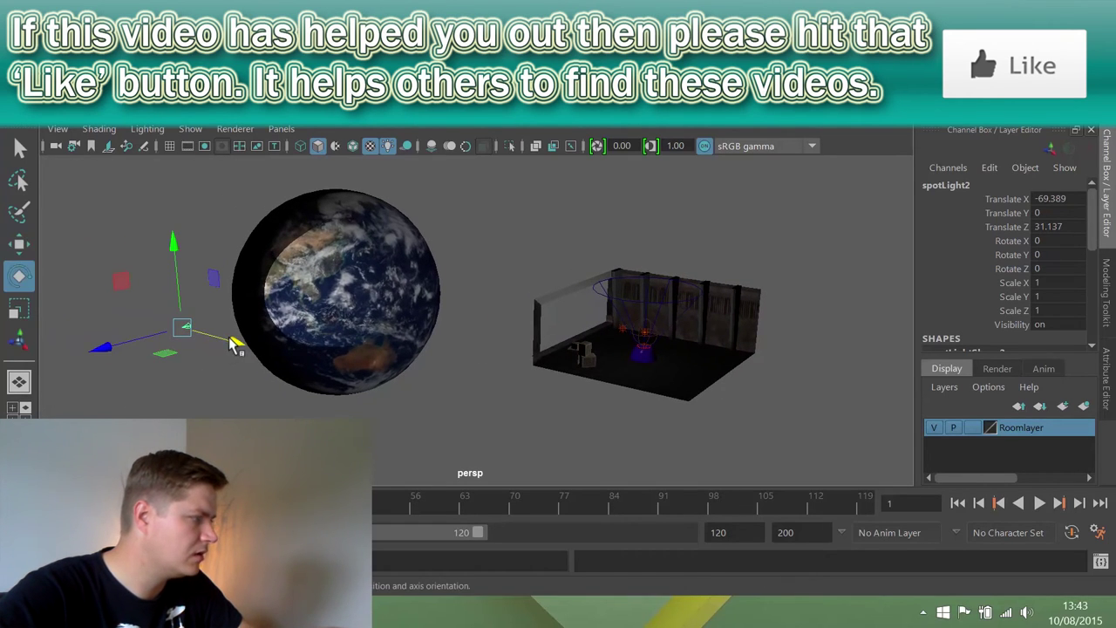
left_click_drag(161, 358, 127, 329)
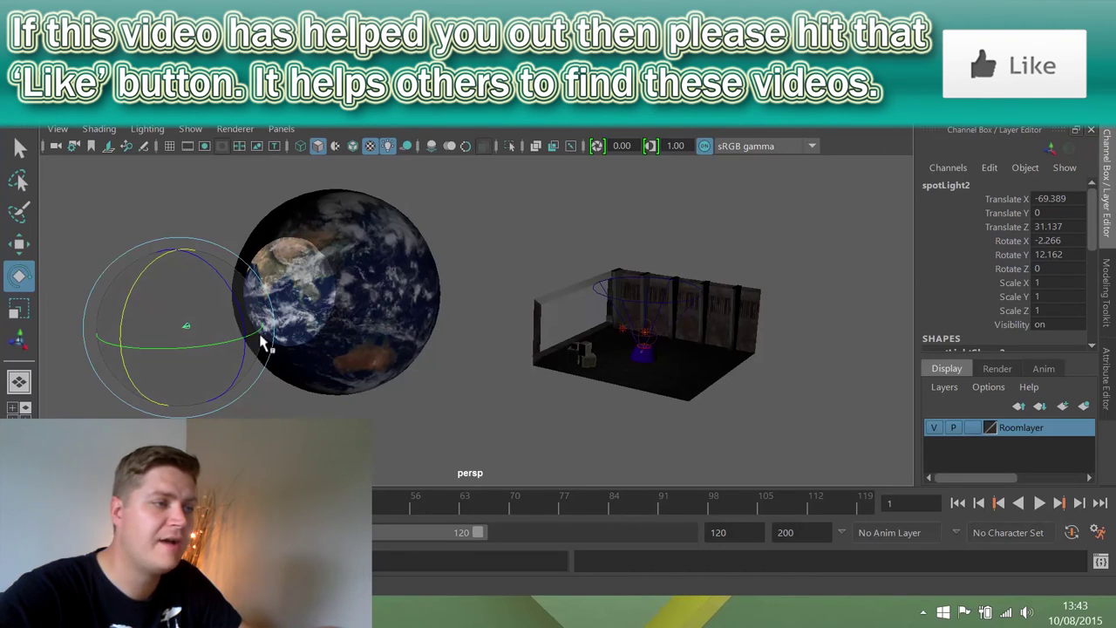
Give spotLightShape2 a cone angle of about 79 and a penumbra angle of 10
left_click(1106, 366)
scroll(1016, 380, "up", 3)
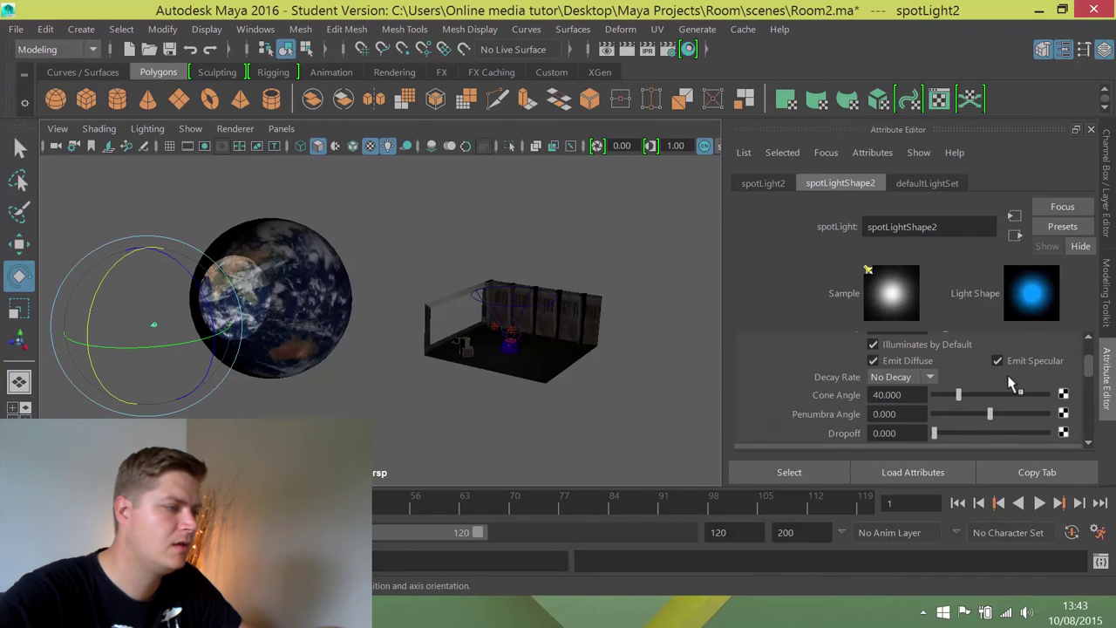
mouse_move(960, 396)
left_mouse_down()
mouse_move(1026, 394)
mouse_move(977, 397)
left_mouse_up()
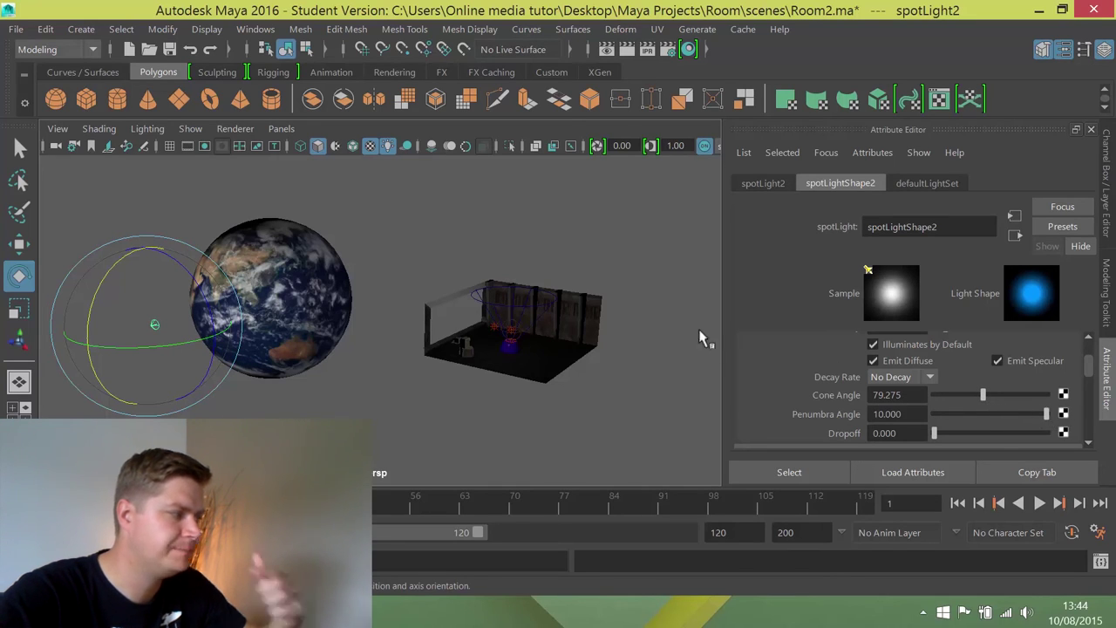
Orbit the view into the room to see the crates, the window Earth and the light
left_click_drag(611, 320, 539, 322, "alt")
right_click_drag(455, 338, 718, 369, "alt")
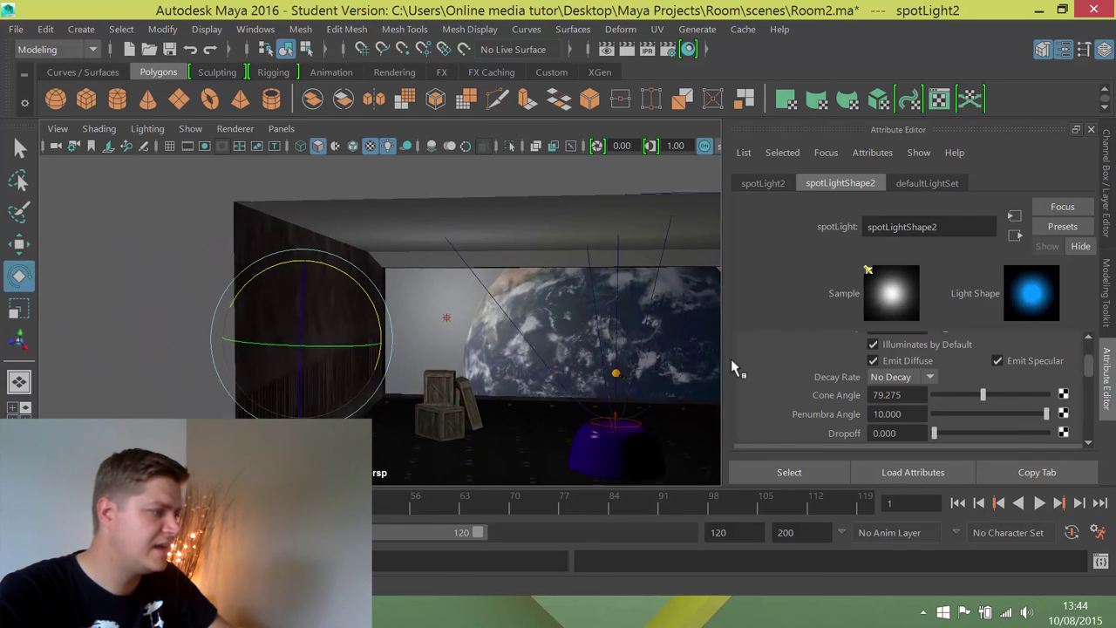
left_click_drag(717, 369, 553, 311, "alt")
right_click_drag(553, 311, 704, 345, "alt")
left_click_drag(705, 344, 558, 346, "alt")
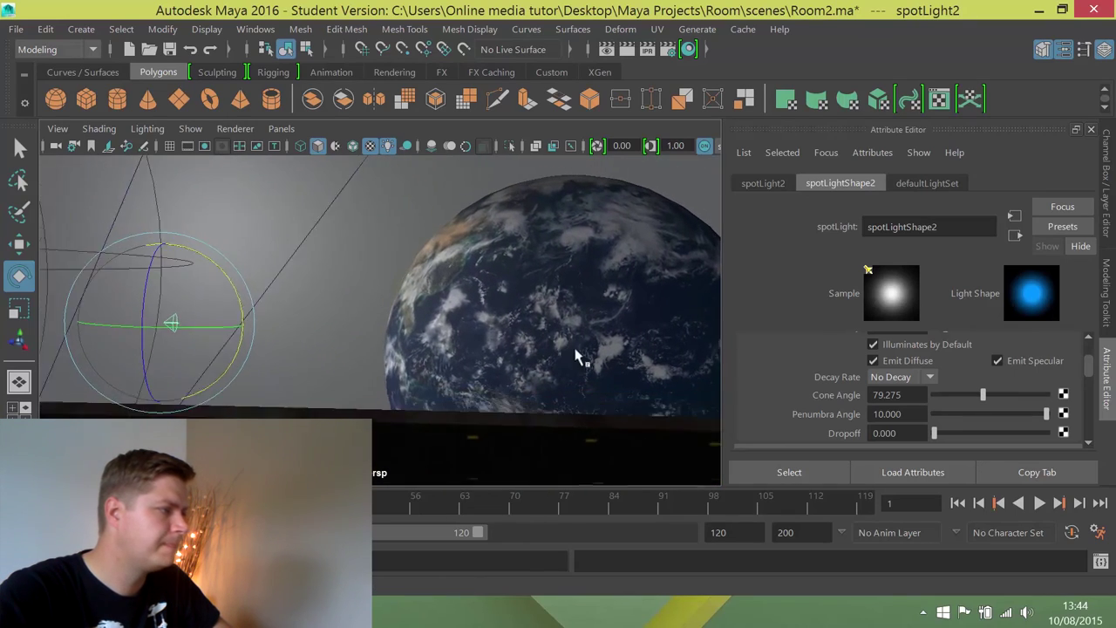
left_click_drag(580, 358, 606, 361, "alt")
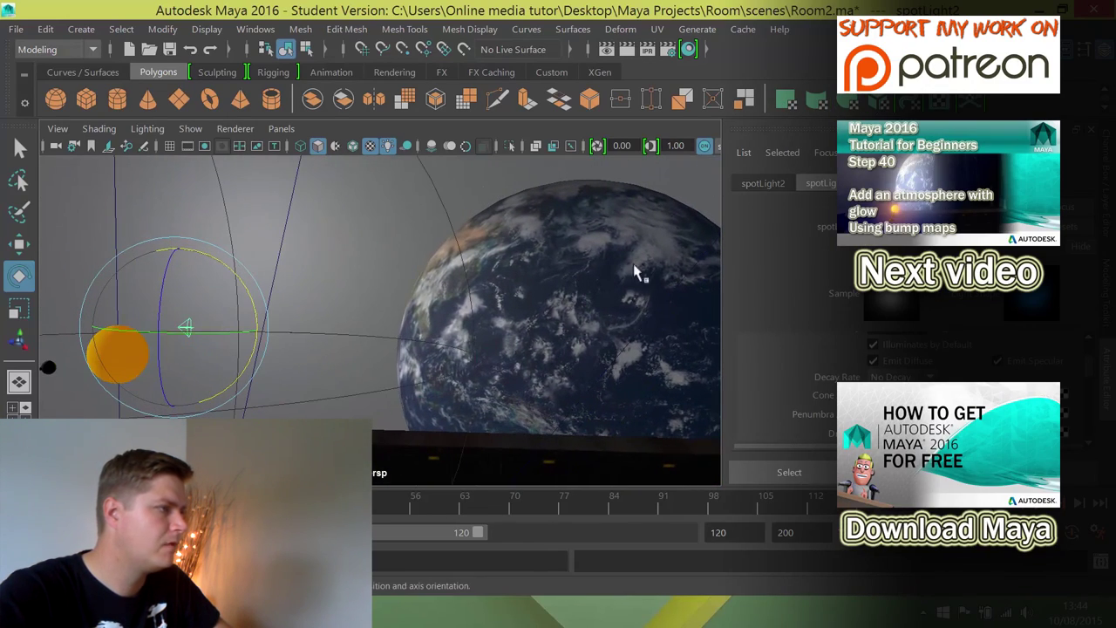
Render the current frame of the perspective camera in Render View
left_click(629, 51)
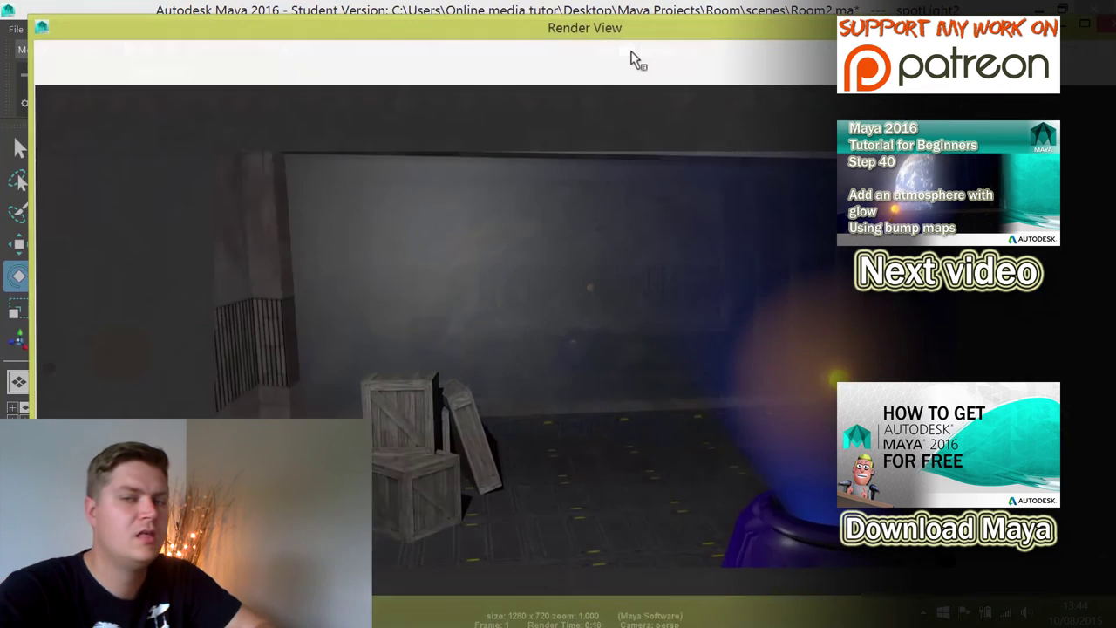